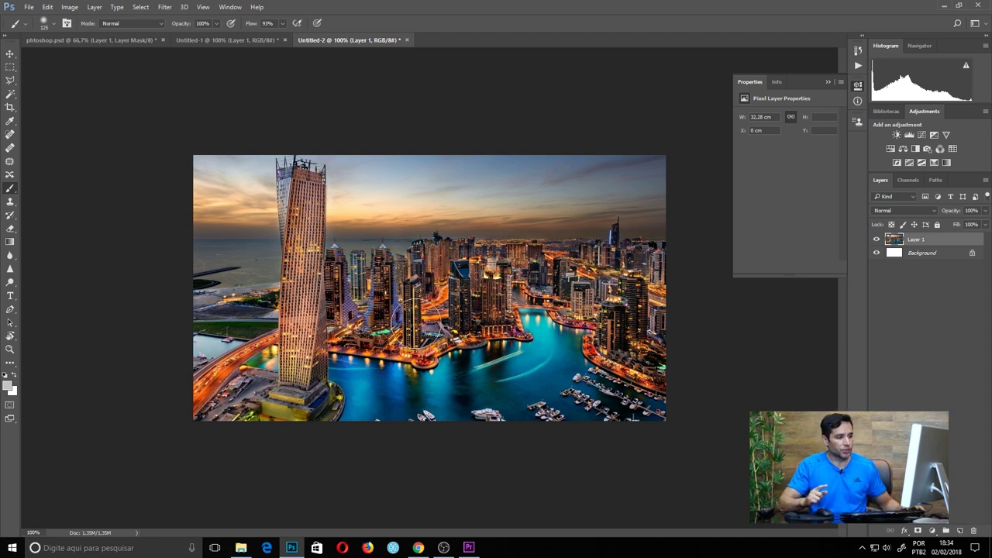
Switch from Photoshop to the MyFonts tab in Chrome.
{"action": "key", "text": "alt+Tab"}
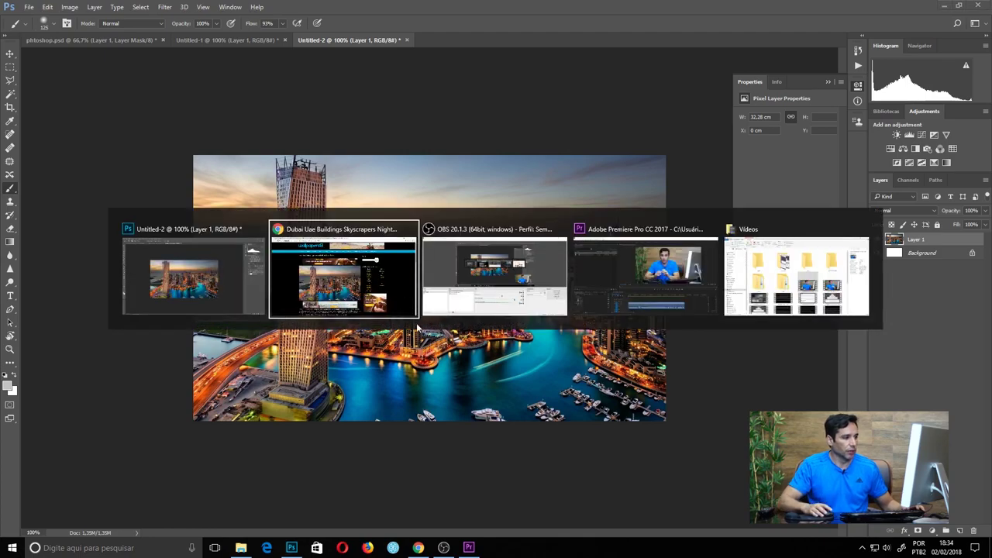
{"action": "key", "text": "alt+Tab"}
{"action": "key", "text": "alt+Tab"}
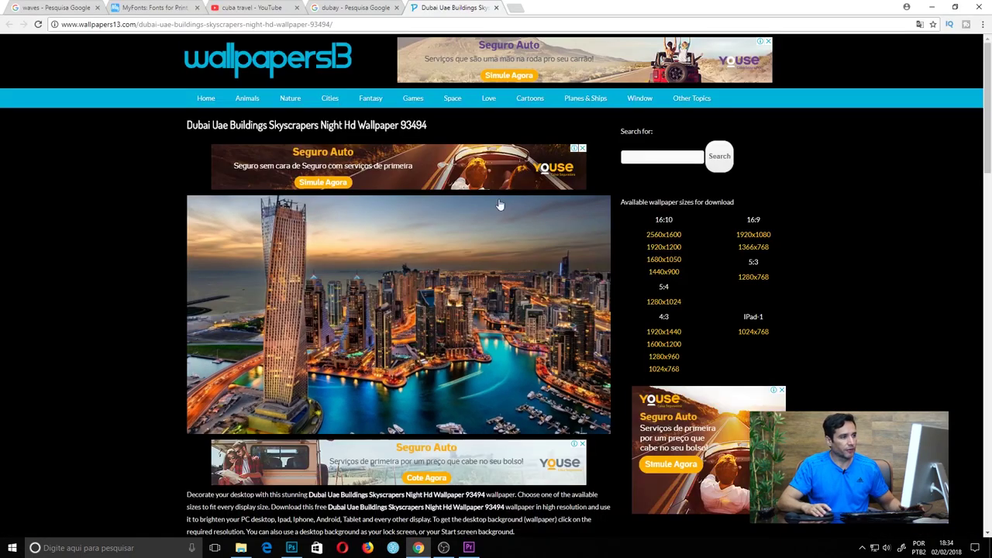
{"action": "left_click", "coordinate": [256, 7]}
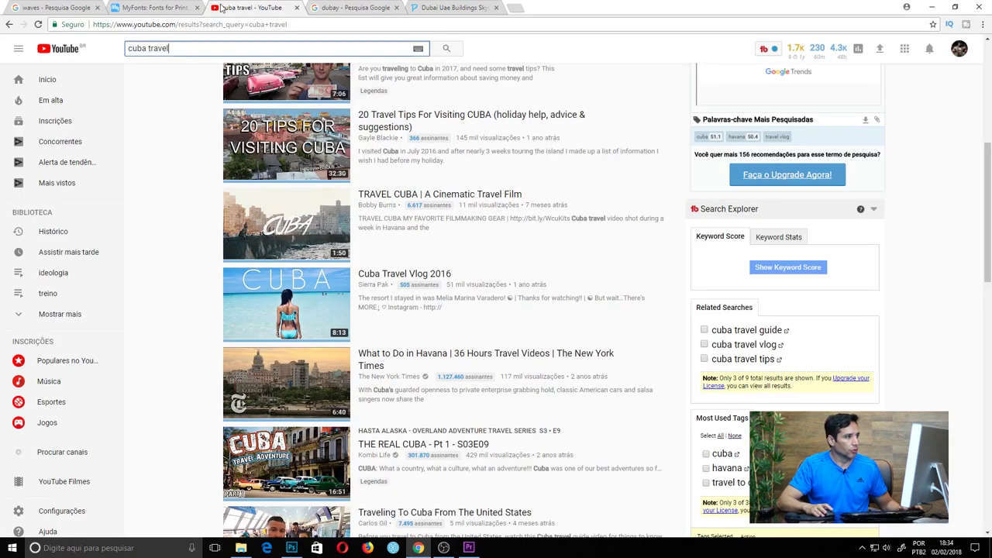
{"action": "left_click", "coordinate": [153, 7]}
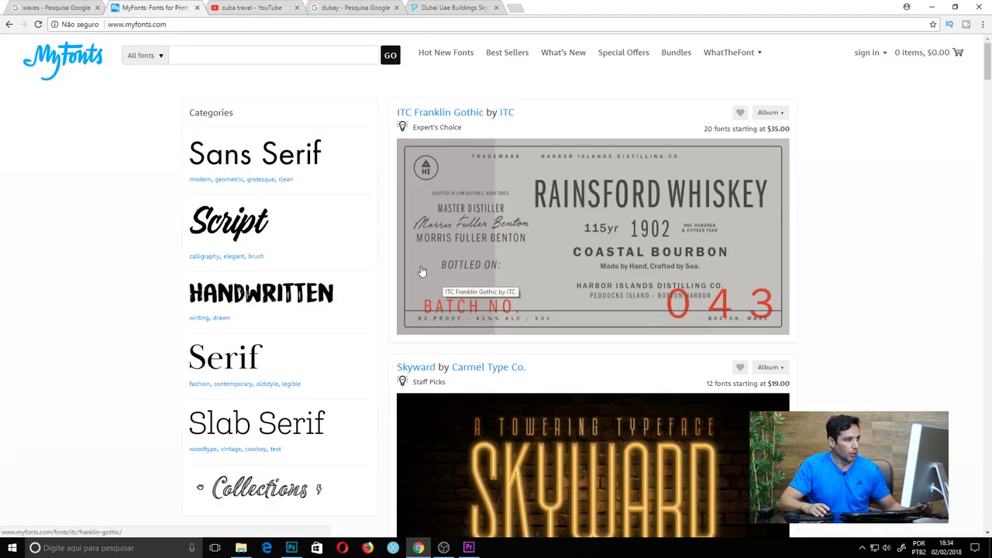
Browse MyFonts' Script category down to the Above the Sky font family.
{"action": "scroll", "coordinate": [415, 294], "scroll_direction": "down", "scroll_amount": 1}
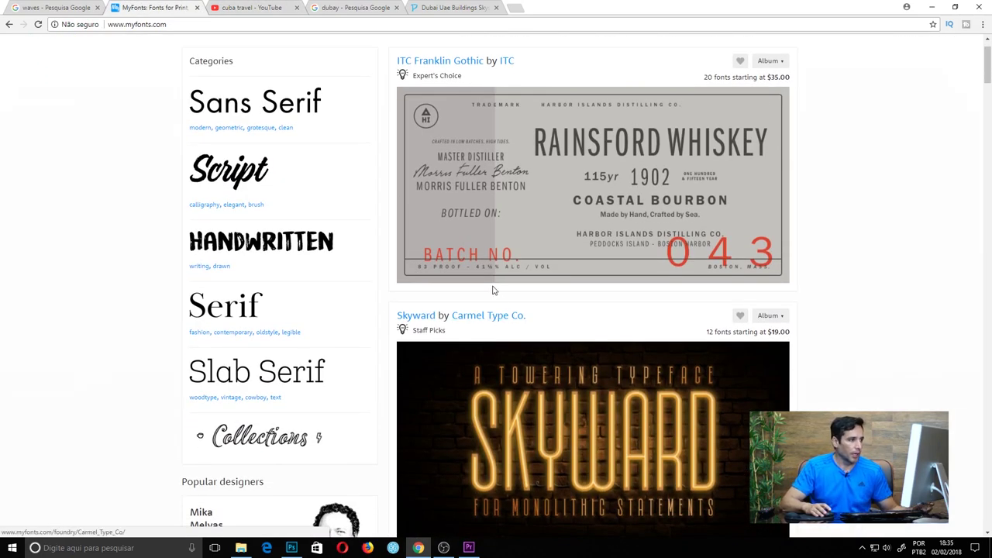
{"action": "left_click", "coordinate": [233, 174]}
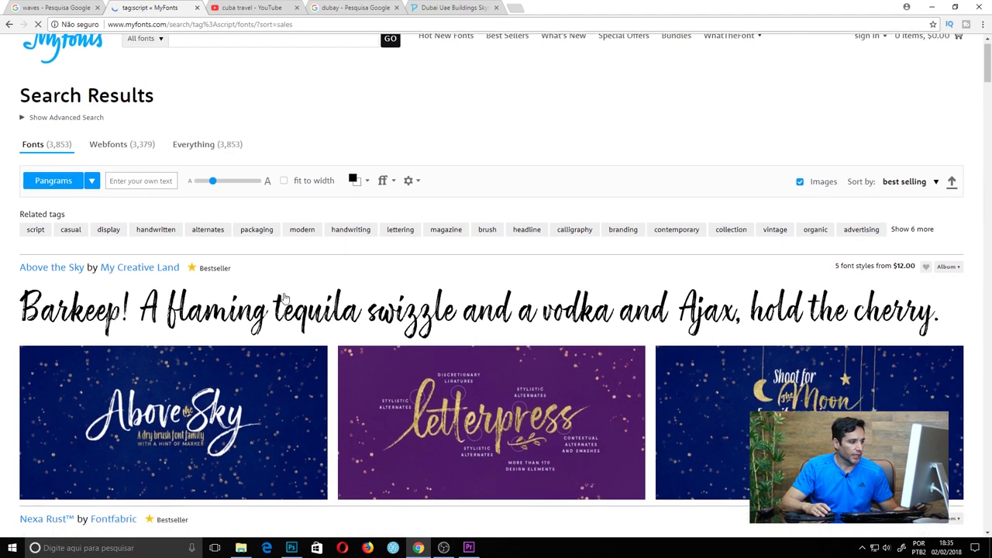
{"action": "scroll", "coordinate": [360, 220], "scroll_direction": "down", "scroll_amount": 3}
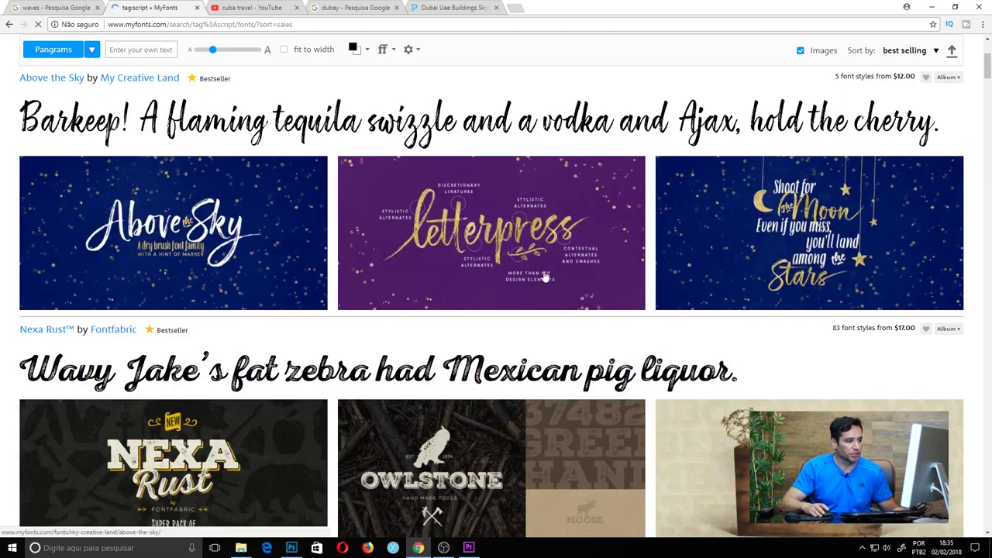
{"action": "scroll", "coordinate": [368, 318], "scroll_direction": "down", "scroll_amount": 1}
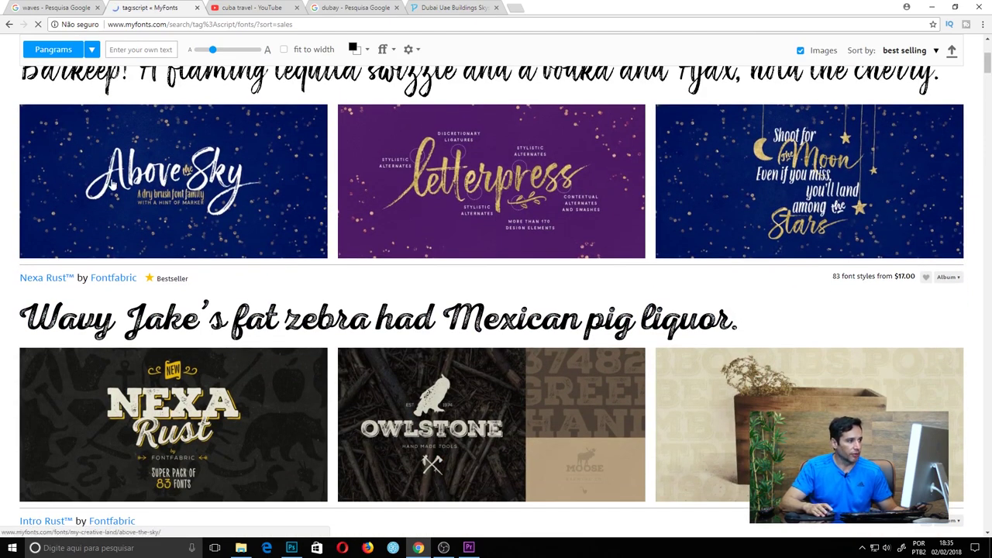
{"action": "scroll", "coordinate": [175, 180], "scroll_direction": "down", "scroll_amount": 3}
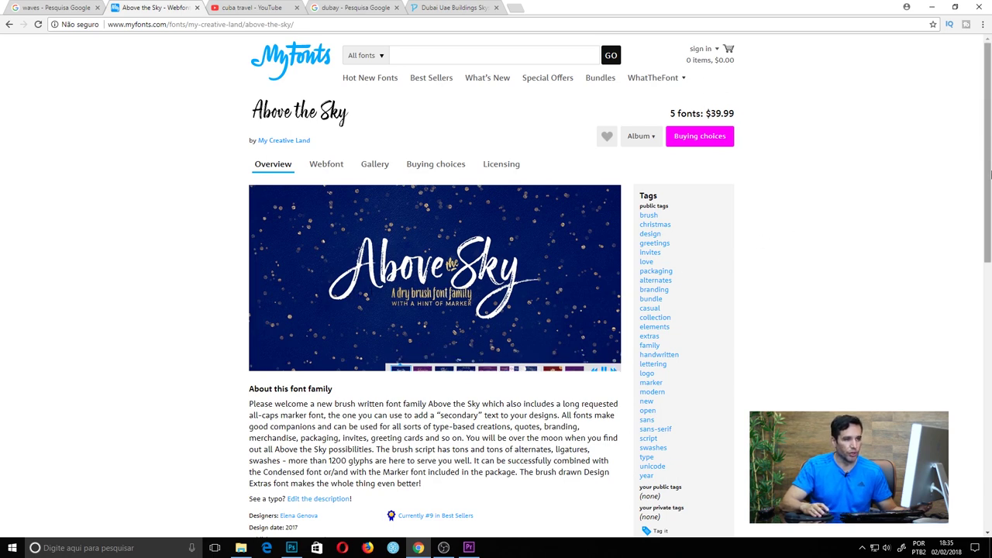
Preview the custom text 'Dubai' in the fonts at an enlarged size.
{"action": "scroll", "coordinate": [965, 331], "scroll_direction": "down", "scroll_amount": 5}
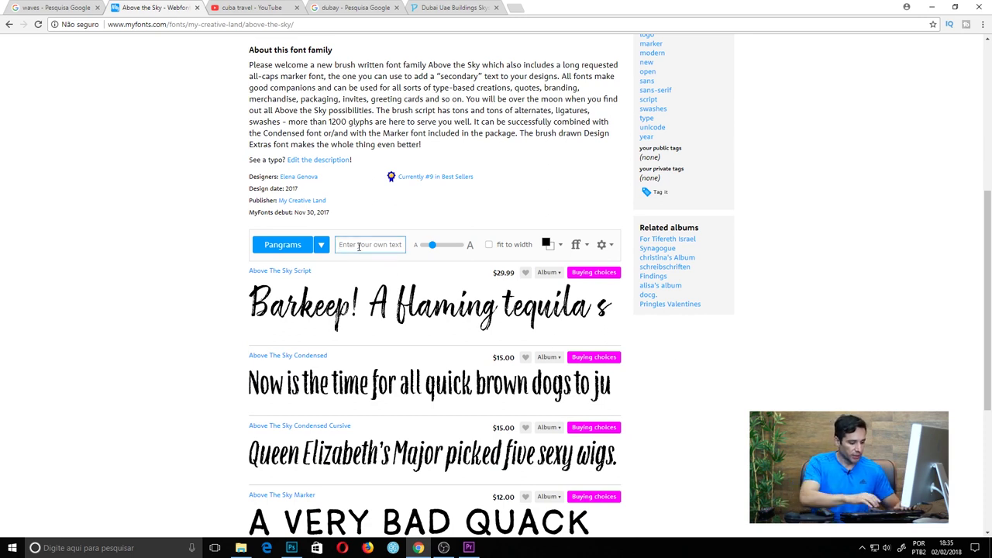
{"action": "type", "text": "Duva"}
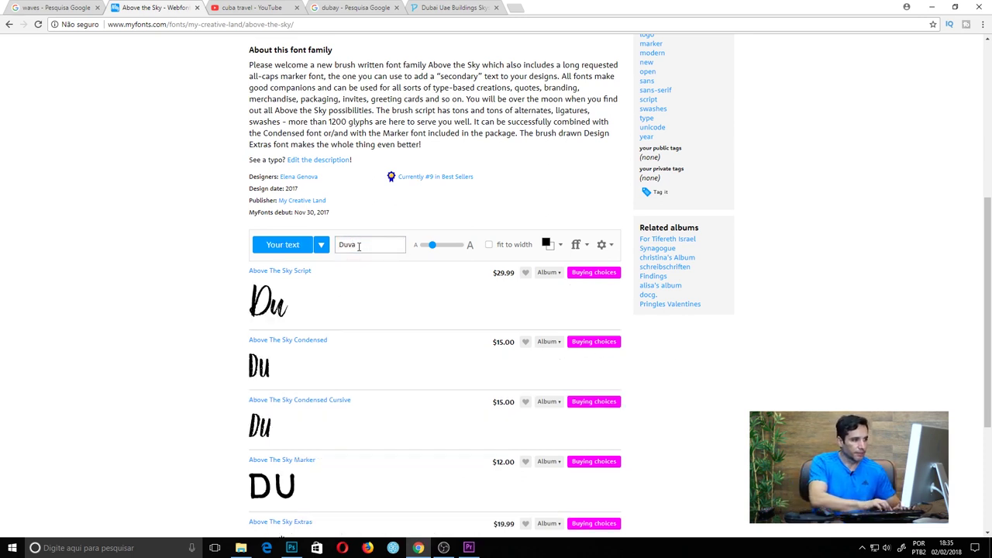
{"action": "key", "text": "BackSpace"}
{"action": "key", "text": "BackSpace"}
{"action": "type", "text": "bai"}
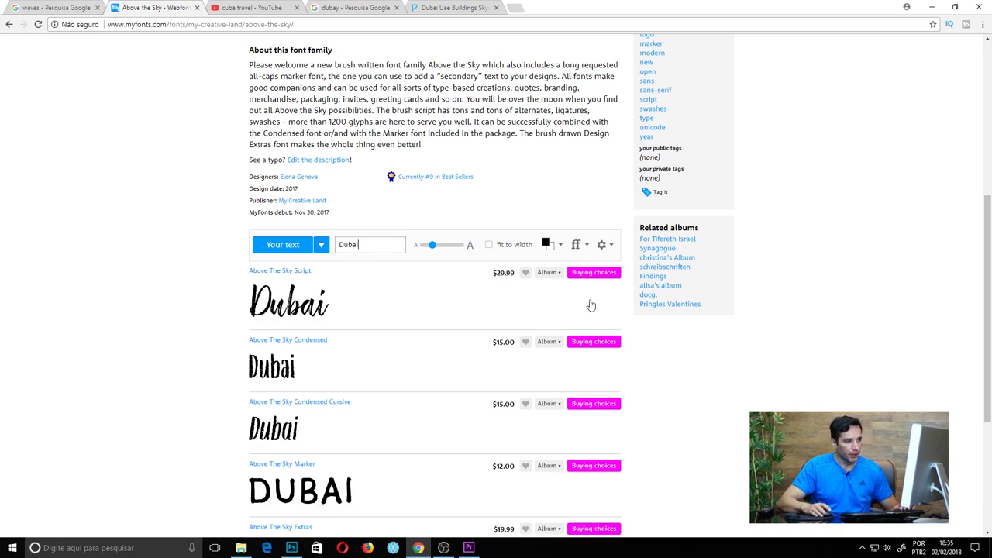
{"action": "left_click_drag", "start_coordinate": [435, 250], "coordinate": [462, 245]}
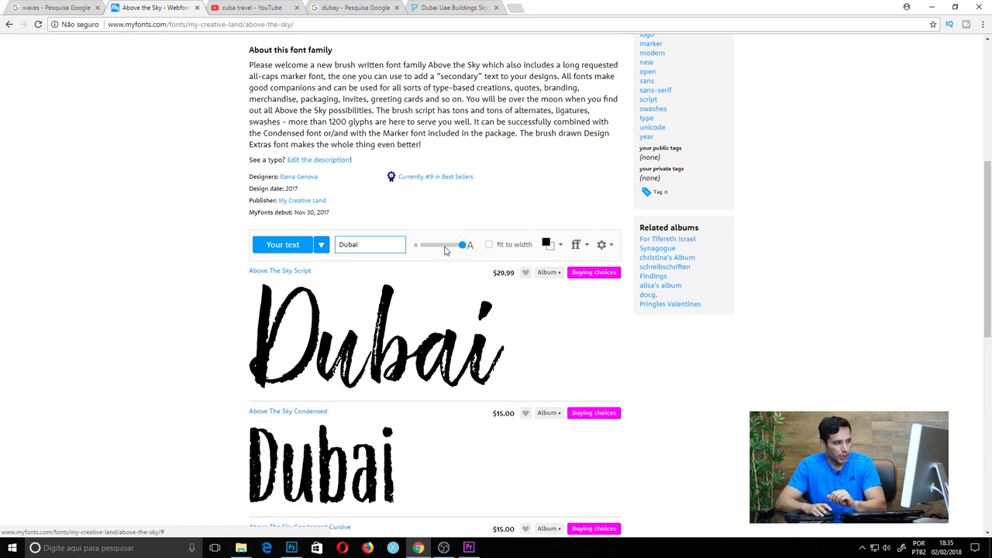
Capture the large Above the Sky Script 'Dubai' preview and copy it to the clipboard.
{"action": "key", "text": "Print"}
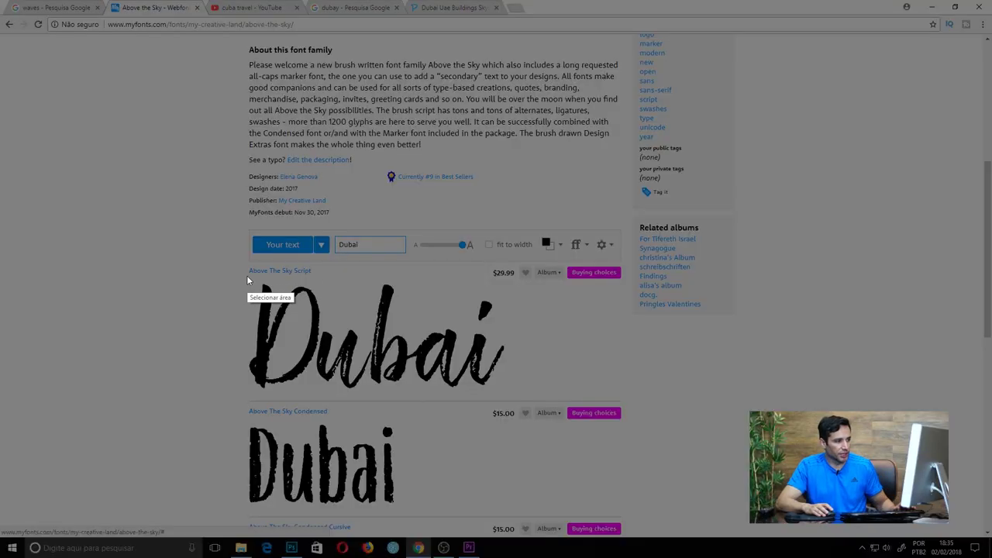
{"action": "left_click_drag", "start_coordinate": [243, 276], "coordinate": [522, 395]}
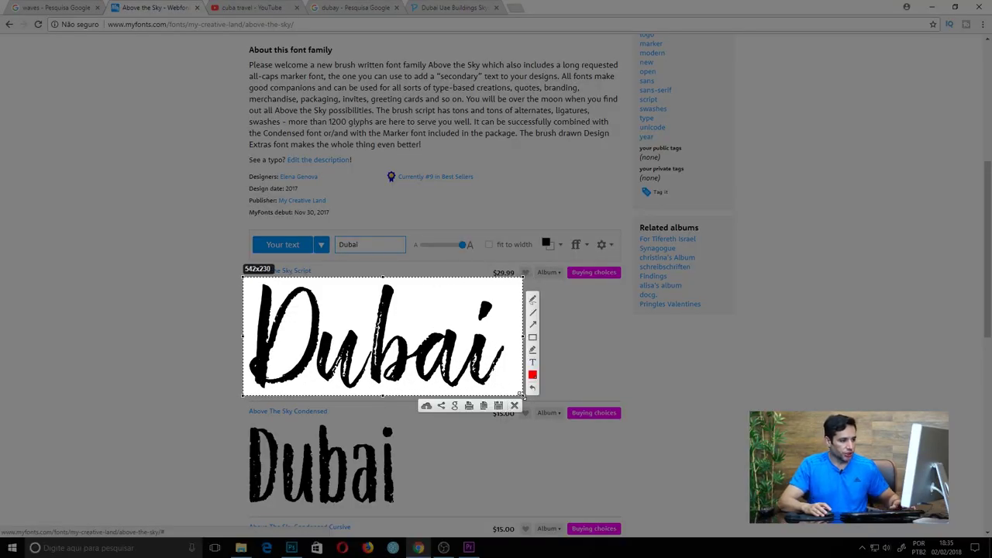
{"action": "key", "text": "ctrl+c"}
{"action": "key", "text": "alt+Tab"}
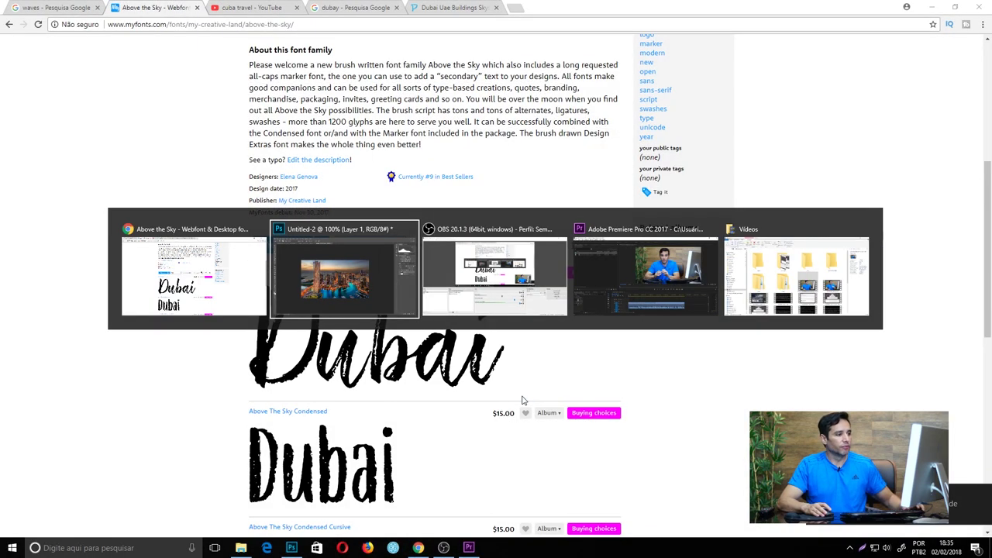
Paste the lettering as Layer 2, move it up-right, invert it to white, and set Lighten blending.
{"action": "key", "text": "ctrl+v"}
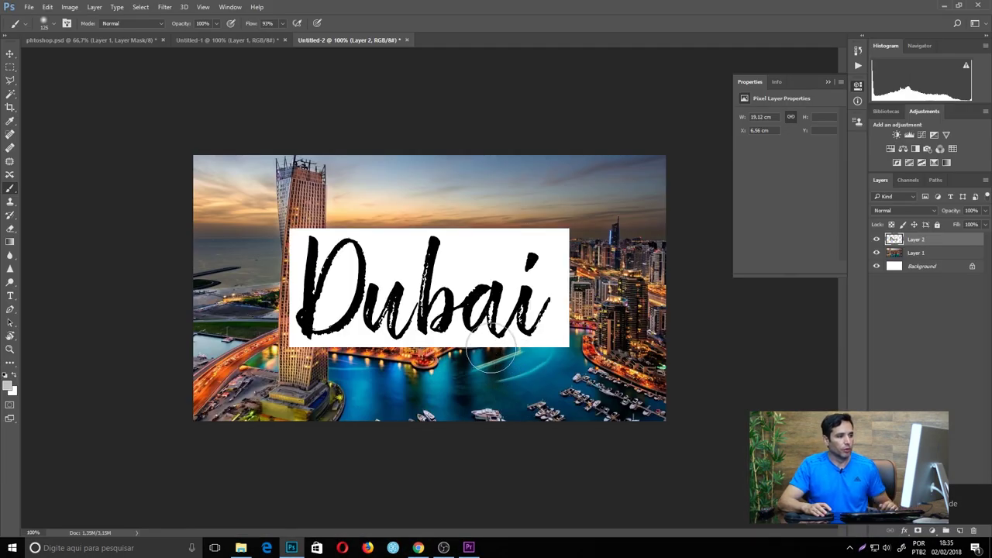
{"action": "key", "text": "v"}
{"action": "mouse_move", "coordinate": [434, 272]}
{"action": "left_mouse_down"}
{"action": "mouse_move", "coordinate": [514, 266]}
{"action": "mouse_move", "coordinate": [515, 217]}
{"action": "left_mouse_up"}
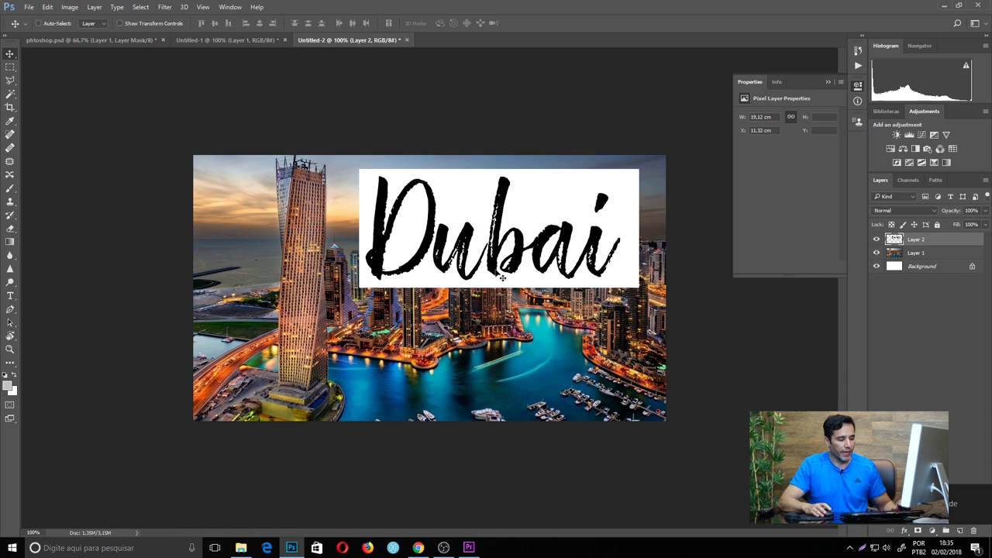
{"action": "key", "text": "ctrl+i"}
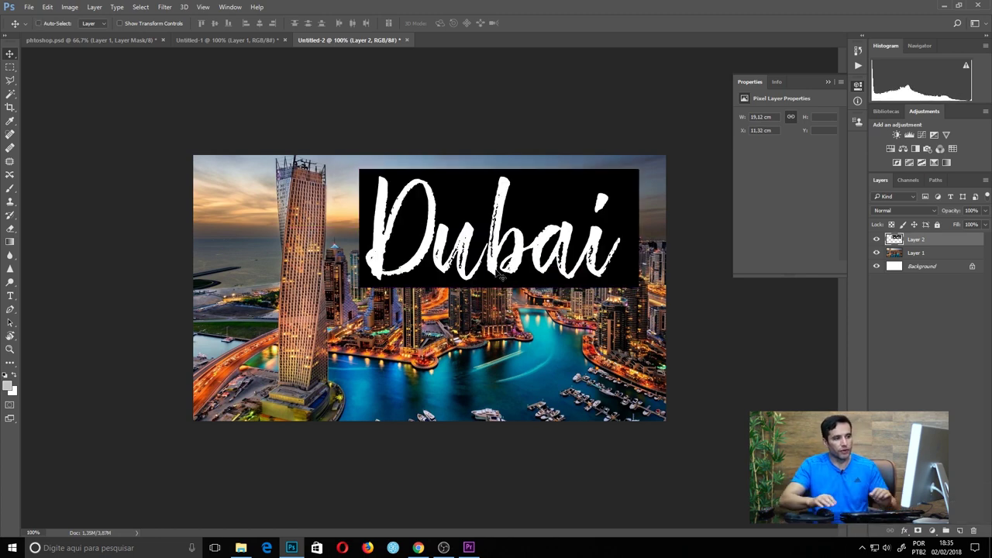
{"action": "left_click", "coordinate": [902, 211]}
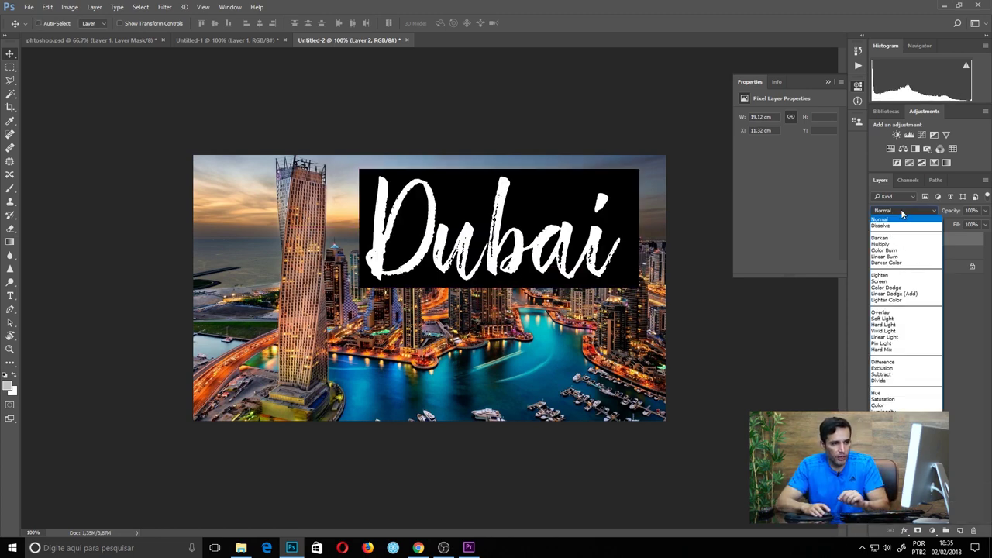
{"action": "left_click", "coordinate": [880, 275]}
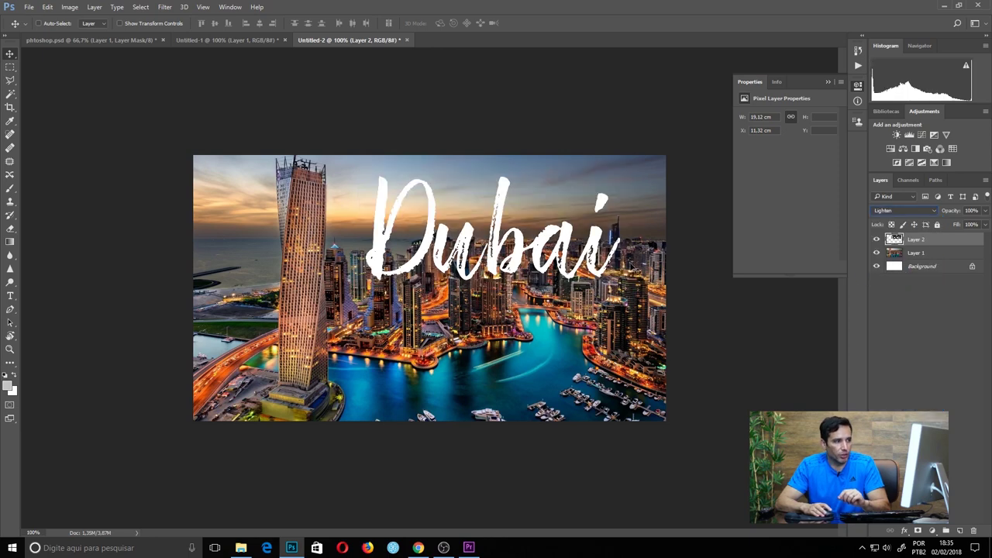
Try shrinking the Dubai lettering, undo it, and move the full-size lettering down-left over the towers.
{"action": "left_click_drag", "start_coordinate": [496, 225], "coordinate": [496, 206]}
{"action": "key", "text": "ctrl+t"}
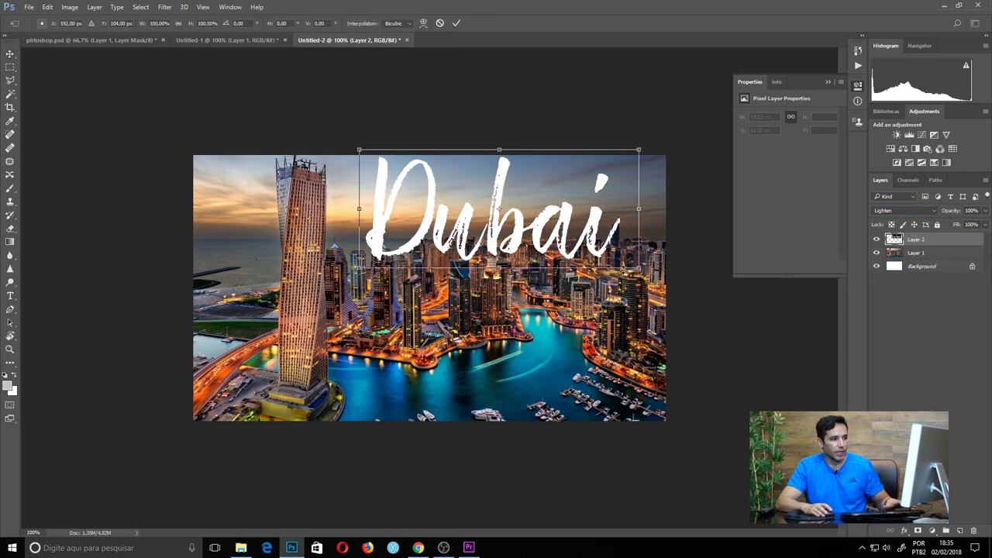
{"action": "left_click_drag", "start_coordinate": [639, 269], "coordinate": [582, 240]}
{"action": "left_click_drag", "start_coordinate": [512, 198], "coordinate": [543, 206]}
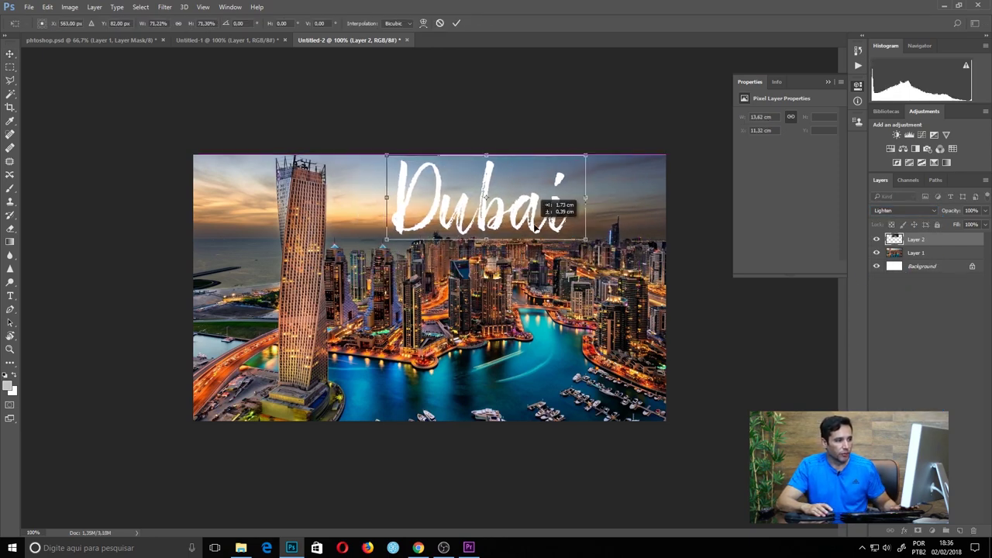
{"action": "left_click_drag", "start_coordinate": [390, 160], "coordinate": [454, 171]}
{"action": "left_click_drag", "start_coordinate": [521, 196], "coordinate": [480, 190]}
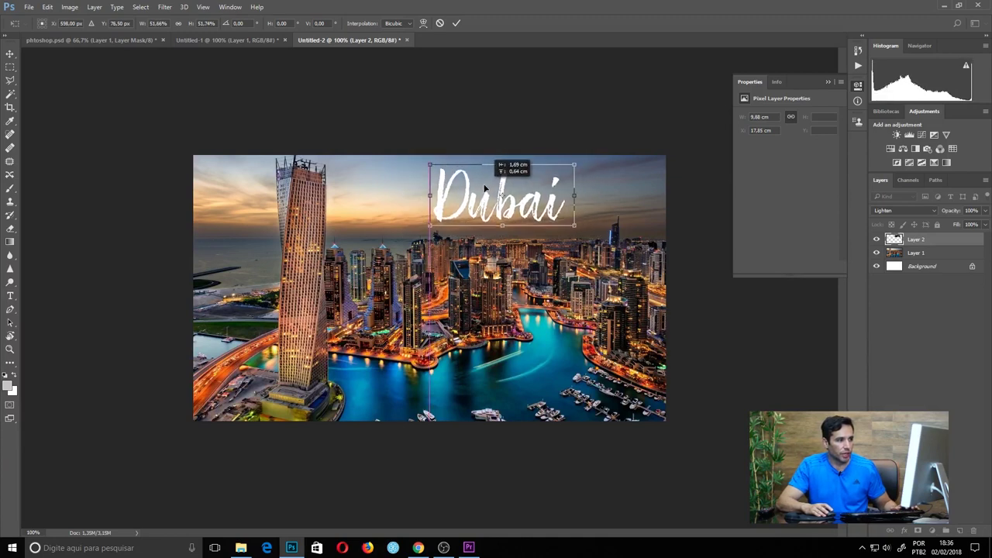
{"action": "key", "text": "Return"}
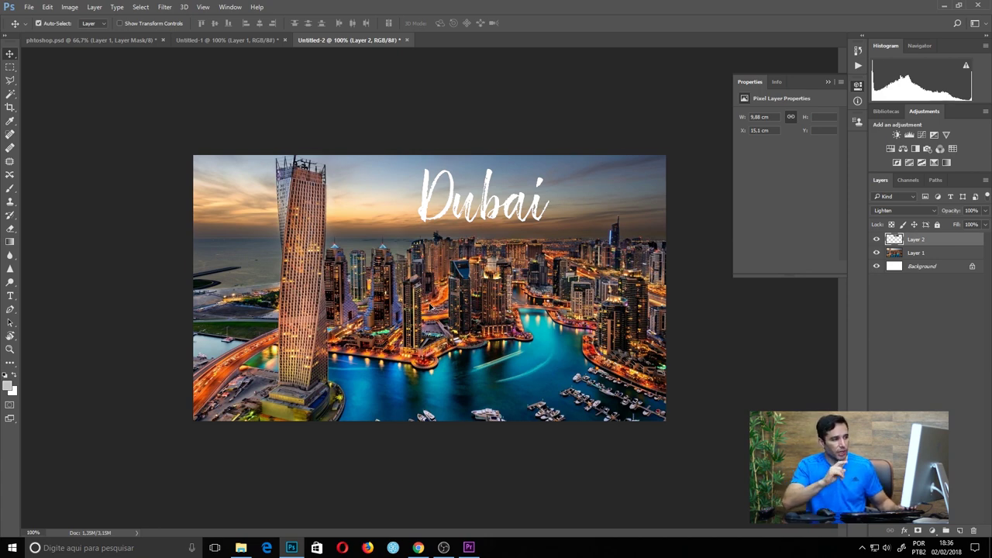
{"action": "key", "text": "ctrl+z"}
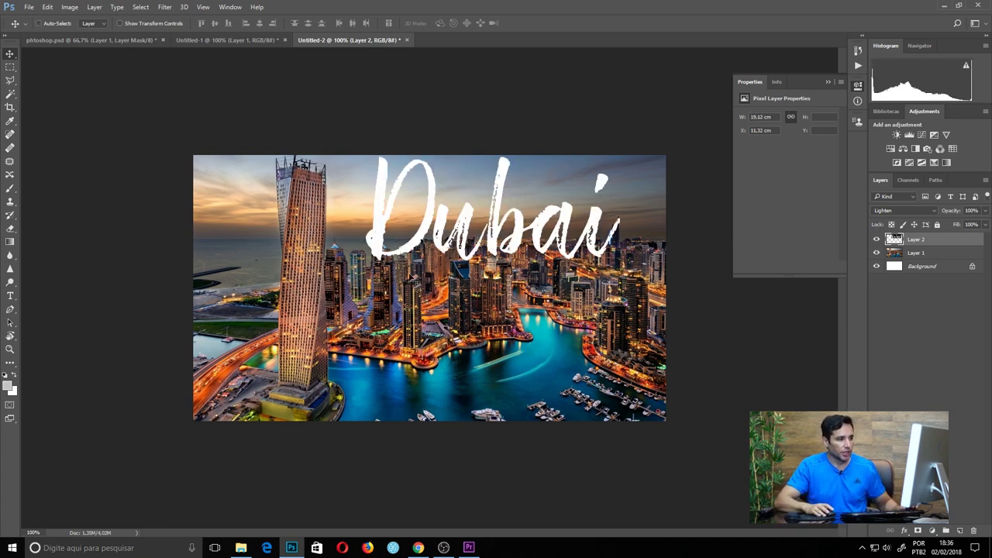
{"action": "left_click_drag", "start_coordinate": [419, 211], "coordinate": [345, 284]}
Set the Crop tool to a 9:16 portrait ratio.
{"action": "left_click", "coordinate": [9, 107]}
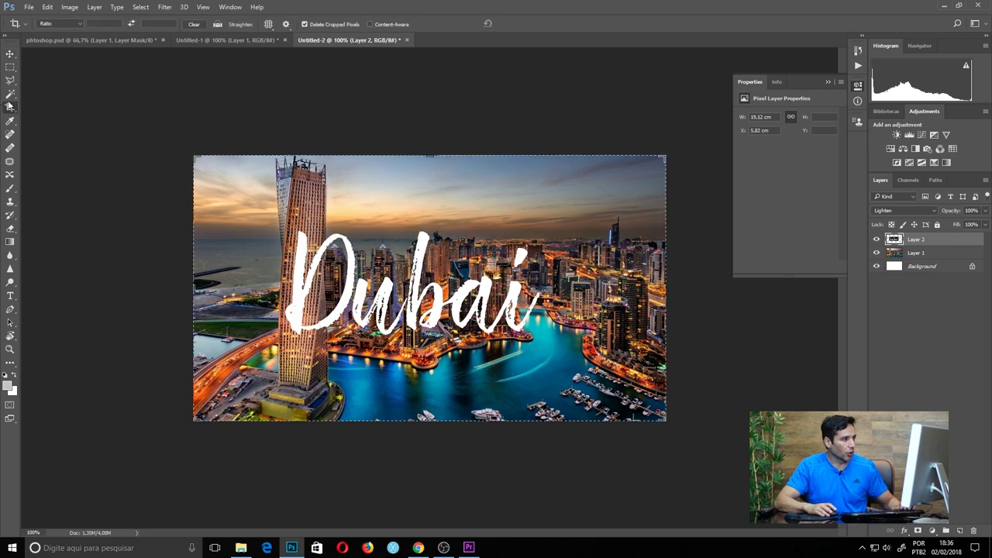
{"action": "left_click", "coordinate": [62, 24]}
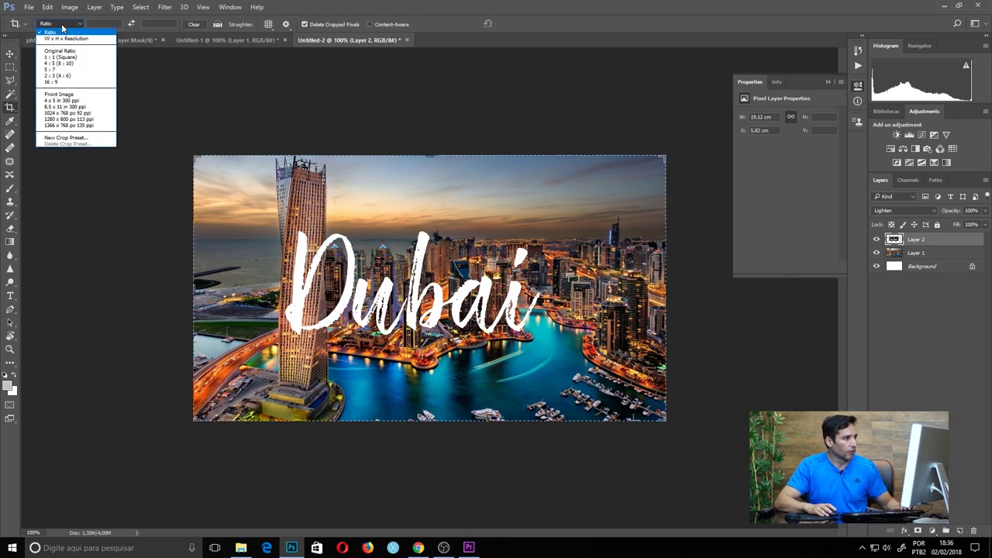
{"action": "left_click", "coordinate": [83, 82]}
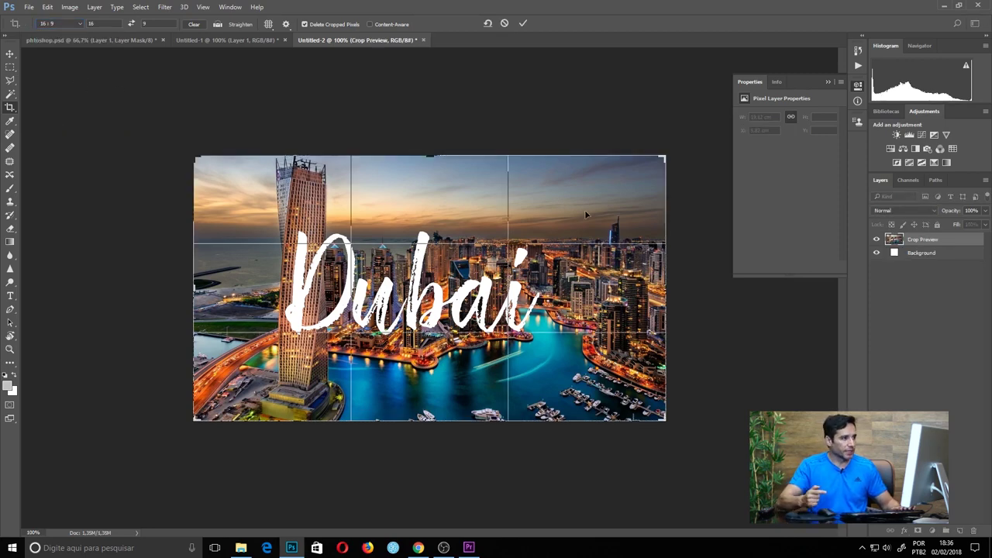
{"action": "left_click", "coordinate": [132, 23]}
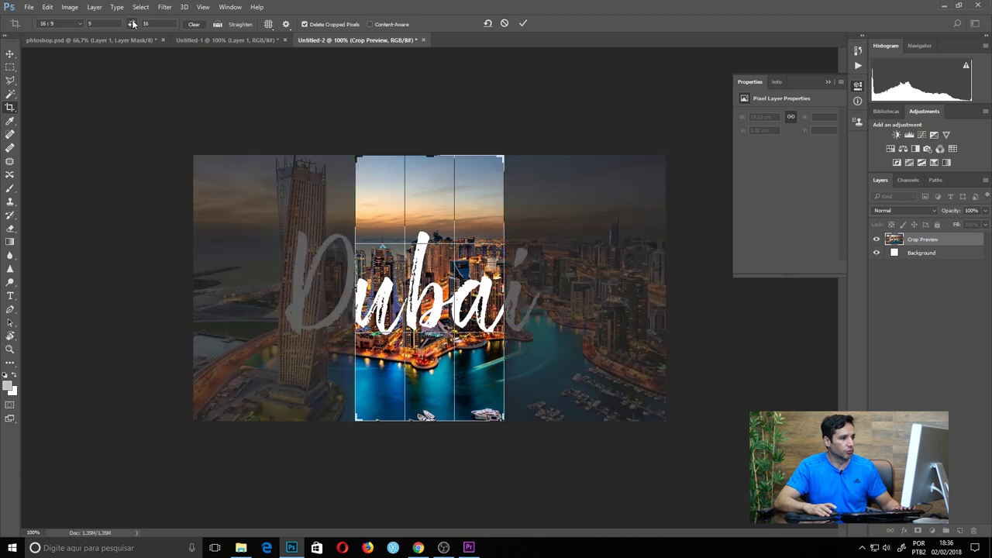
Crop a tall frame around the tower that extends above the photo, then apply it.
{"action": "left_click_drag", "start_coordinate": [357, 159], "coordinate": [256, 87]}
{"action": "left_click_drag", "start_coordinate": [554, 56], "coordinate": [546, 79]}
{"action": "left_click_drag", "start_coordinate": [458, 129], "coordinate": [459, 129]}
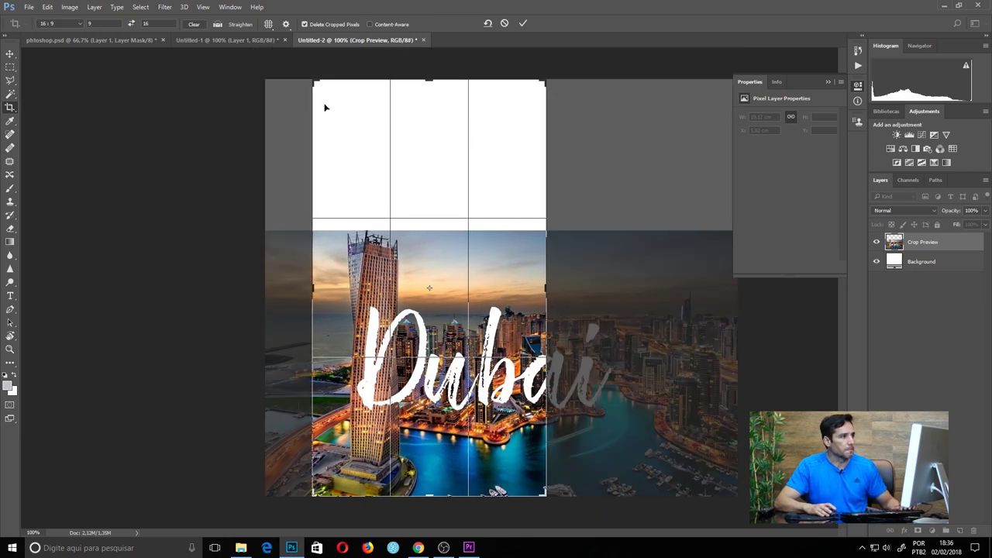
{"action": "key", "text": "Escape"}
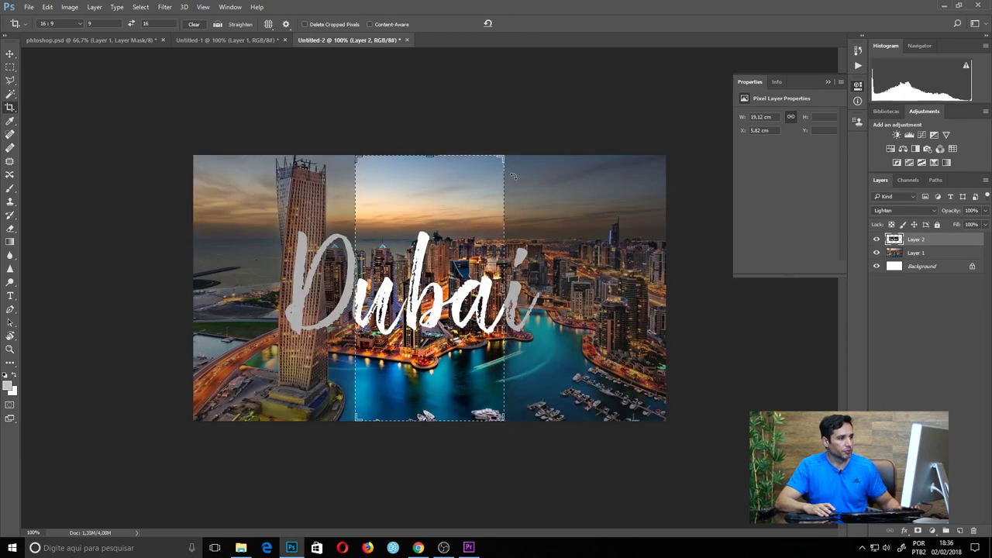
{"action": "left_click_drag", "start_coordinate": [505, 154], "coordinate": [336, 151]}
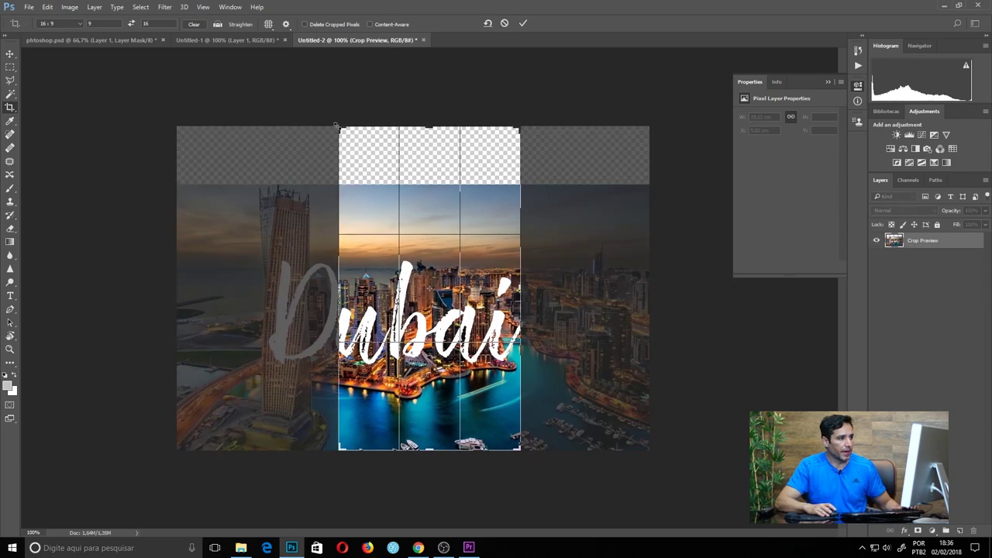
{"action": "left_click_drag", "start_coordinate": [410, 170], "coordinate": [442, 165]}
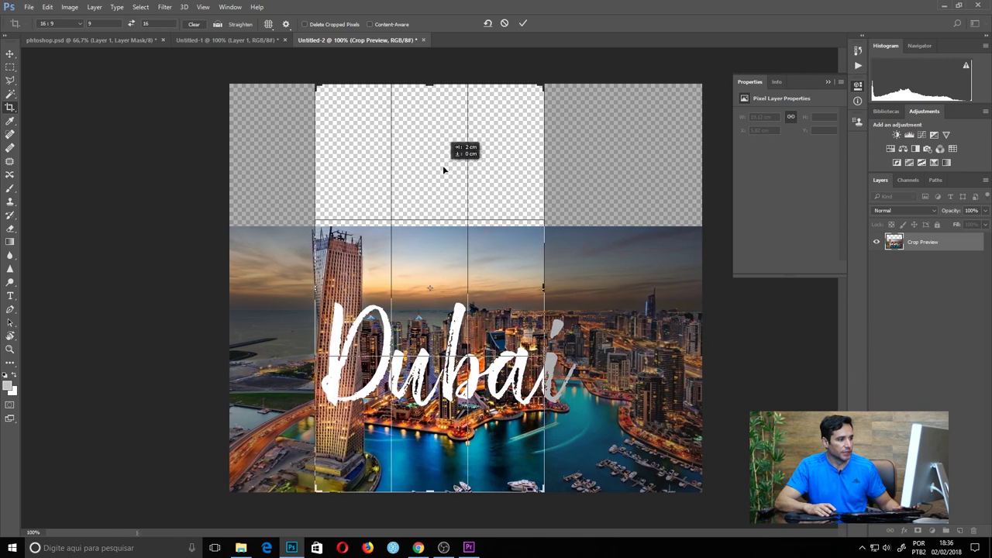
{"action": "key", "text": "Return"}
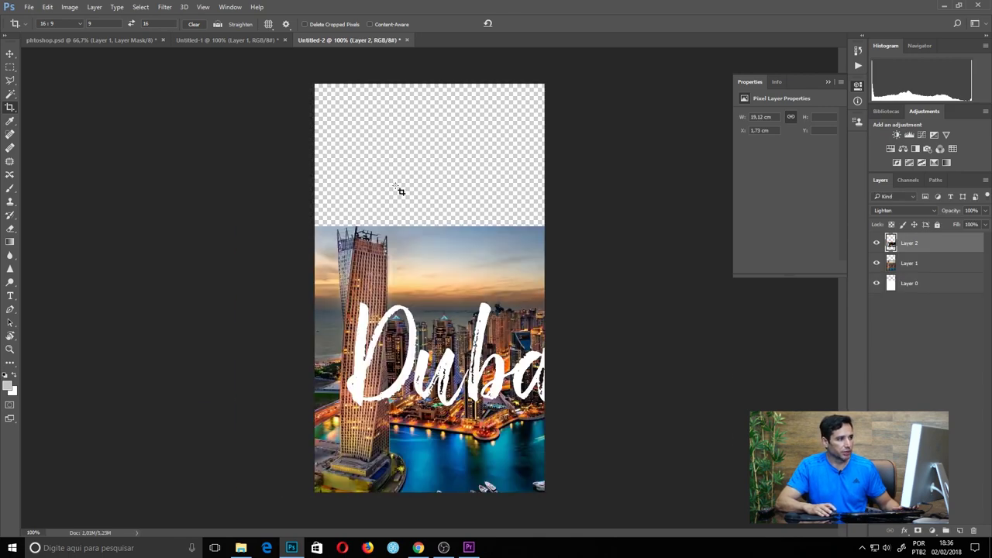
Move the city photo layer left and up.
{"action": "key", "text": "v"}
{"action": "key", "text": "alt+bracketleft"}
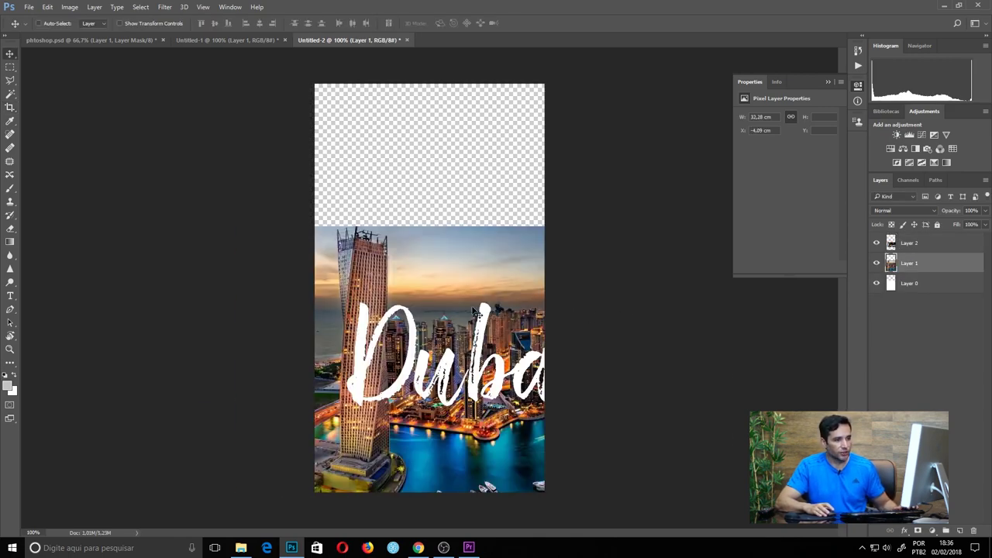
{"action": "mouse_move", "coordinate": [471, 313]}
{"action": "left_mouse_down"}
{"action": "mouse_move", "coordinate": [349, 300]}
{"action": "mouse_move", "coordinate": [416, 290]}
{"action": "left_mouse_up"}
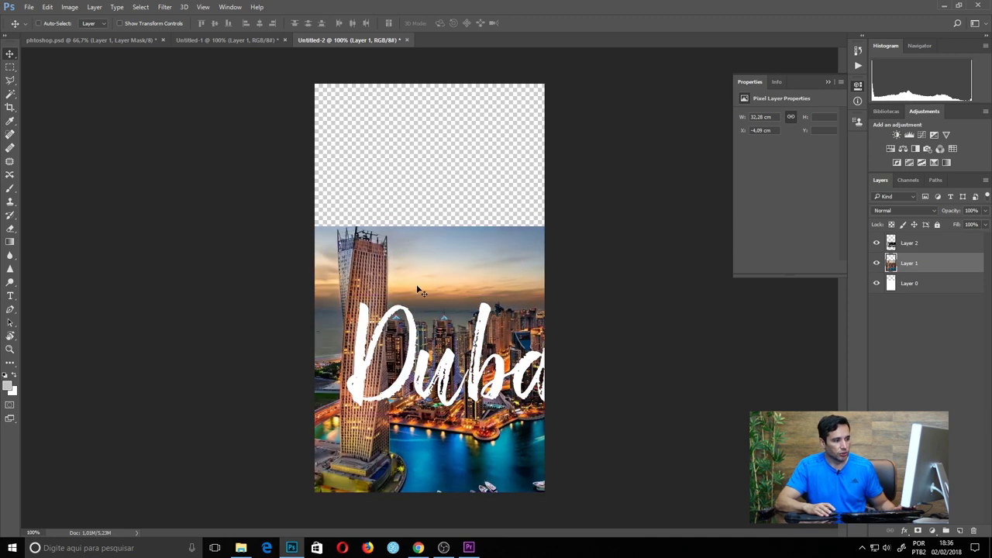
Move the Dubai layer into the top space, scale it down and position it, then hide it.
{"action": "left_click", "coordinate": [906, 243]}
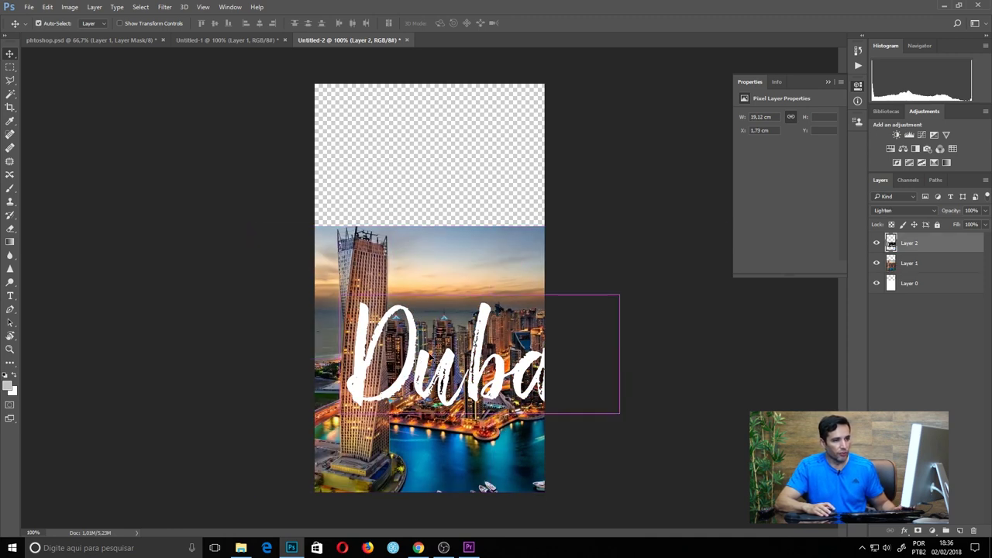
{"action": "left_click_drag", "start_coordinate": [485, 385], "coordinate": [473, 190]}
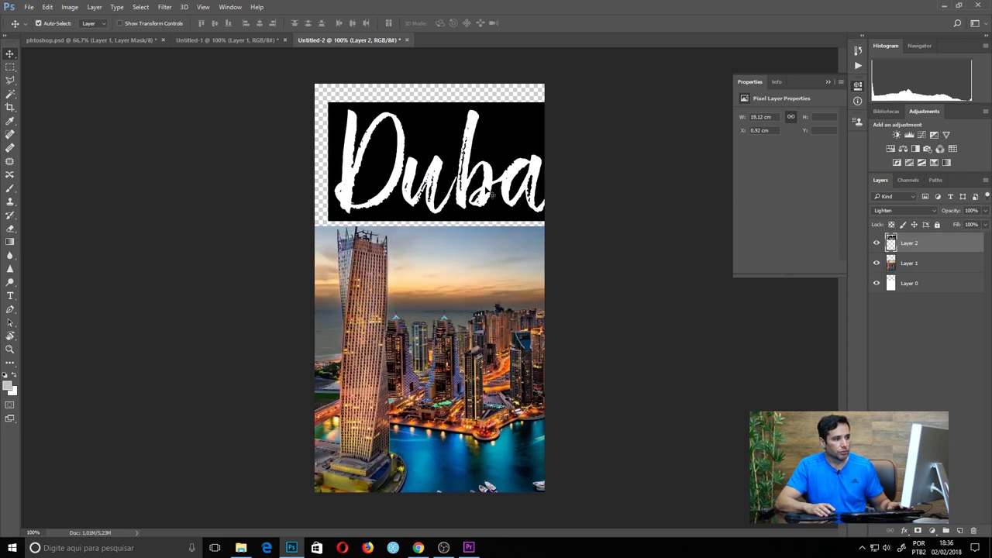
{"action": "key", "text": "ctrl+t"}
{"action": "left_click_drag", "start_coordinate": [610, 222], "coordinate": [531, 210]}
{"action": "key", "text": "Return"}
{"action": "left_click_drag", "start_coordinate": [497, 142], "coordinate": [502, 165]}
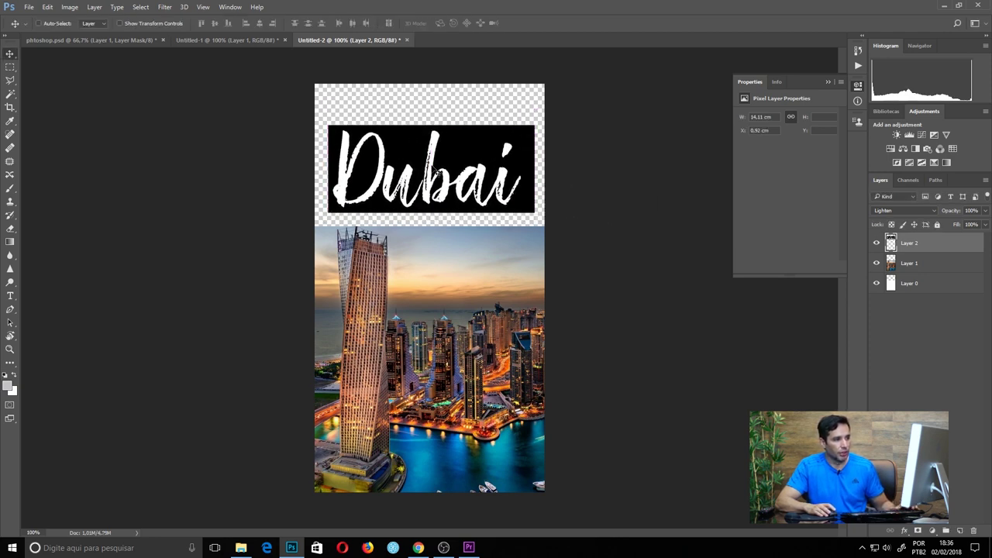
{"action": "left_click_drag", "start_coordinate": [437, 169], "coordinate": [432, 157]}
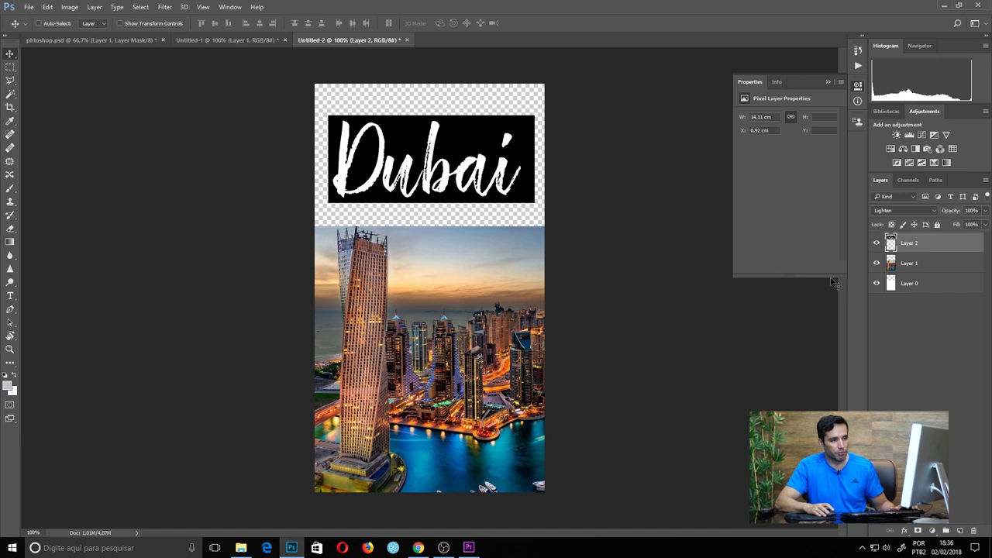
{"action": "left_click", "coordinate": [899, 263]}
{"action": "left_click", "coordinate": [876, 242]}
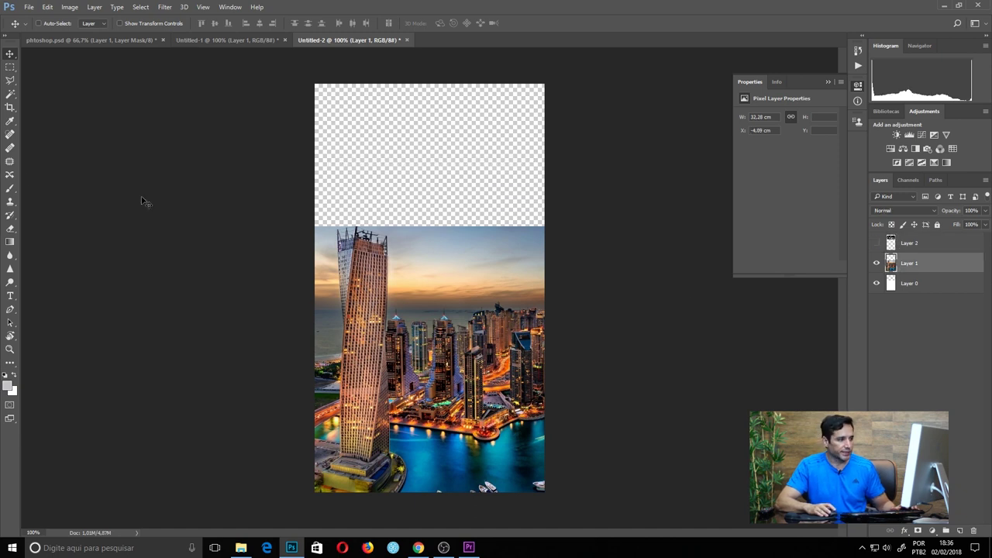
Sample a blue-gray sky colour and rename the photo layer 'foto'.
{"action": "key", "text": "i"}
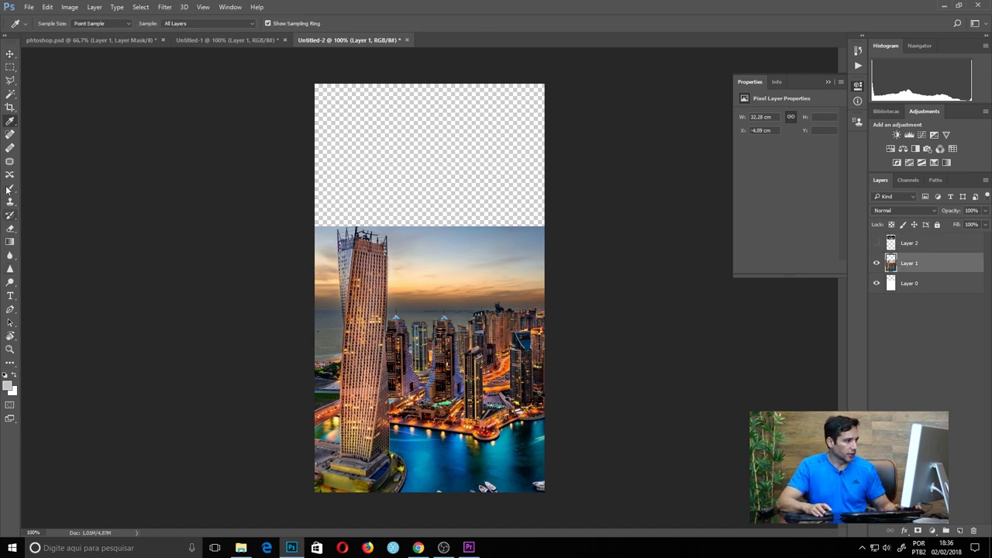
{"action": "left_click", "coordinate": [453, 227]}
{"action": "left_click", "coordinate": [916, 285]}
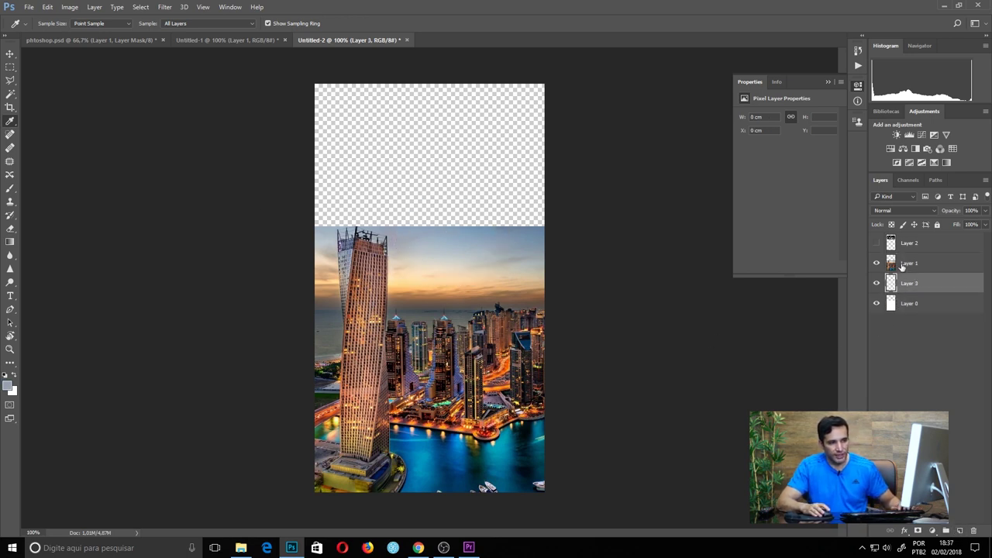
{"action": "double_click", "coordinate": [908, 264]}
{"action": "type", "text": "foto"}
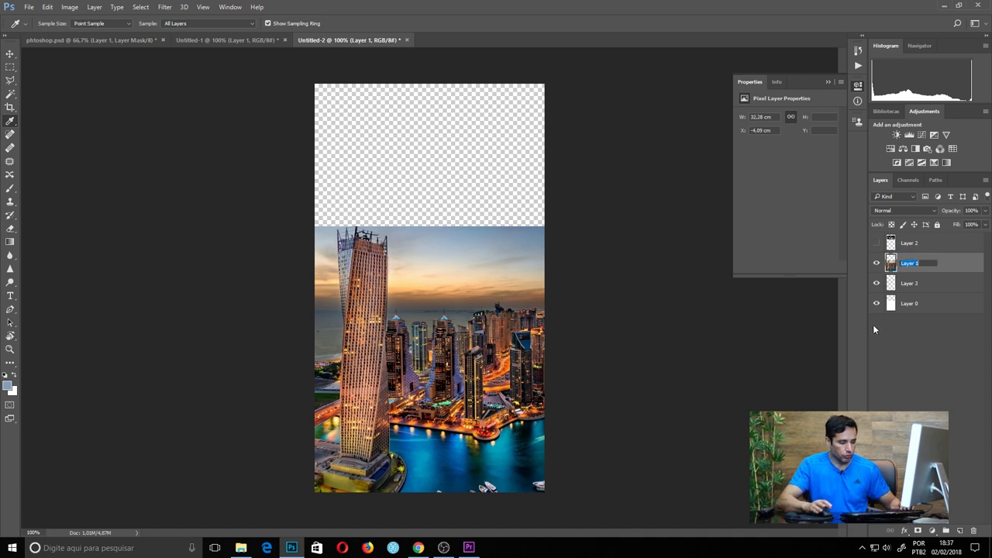
{"action": "key", "text": "Return"}
Fill Layer 3 beneath the photo with the sampled blue-gray.
{"action": "key", "text": "g"}
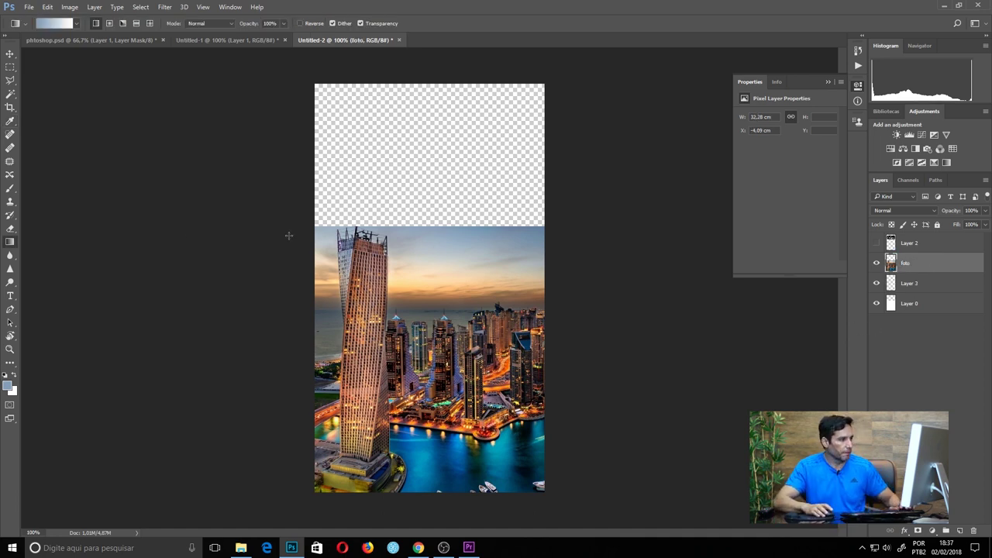
{"action": "left_click", "coordinate": [909, 283]}
{"action": "key", "text": "alt+BackSpace"}
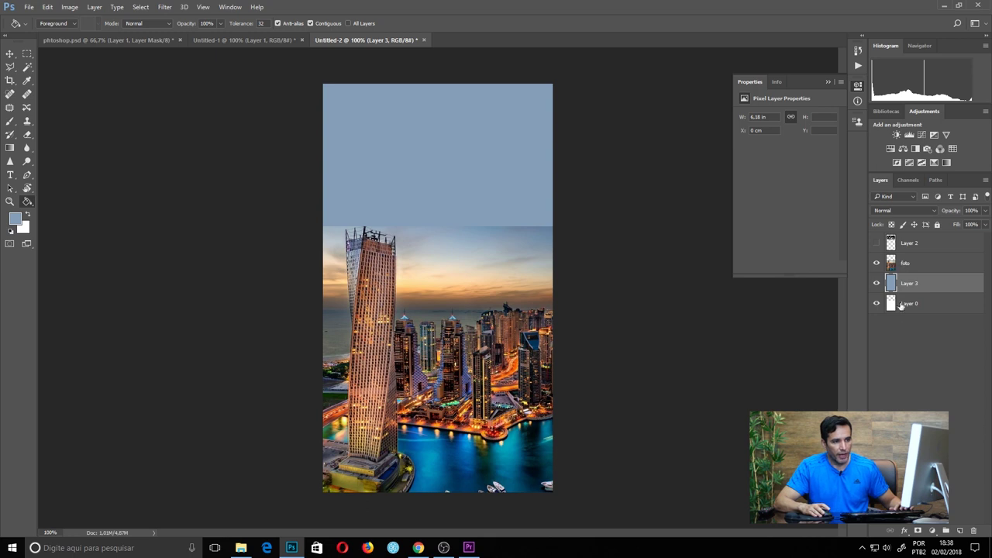
Set up a soft 165 px round eraser, 0% hardness, on the foto layer.
{"action": "left_click", "coordinate": [899, 264]}
{"action": "key", "text": "e"}
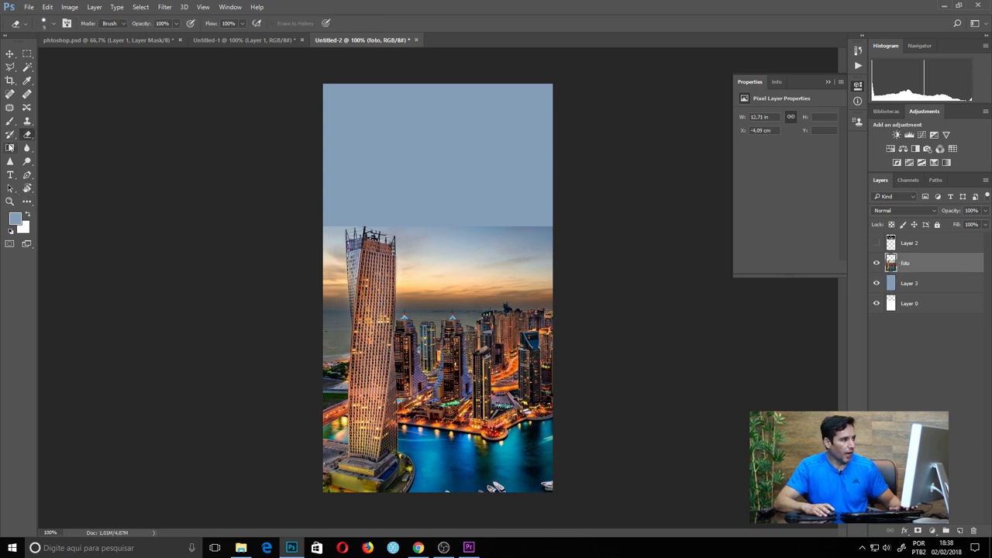
{"action": "right_click", "coordinate": [213, 148]}
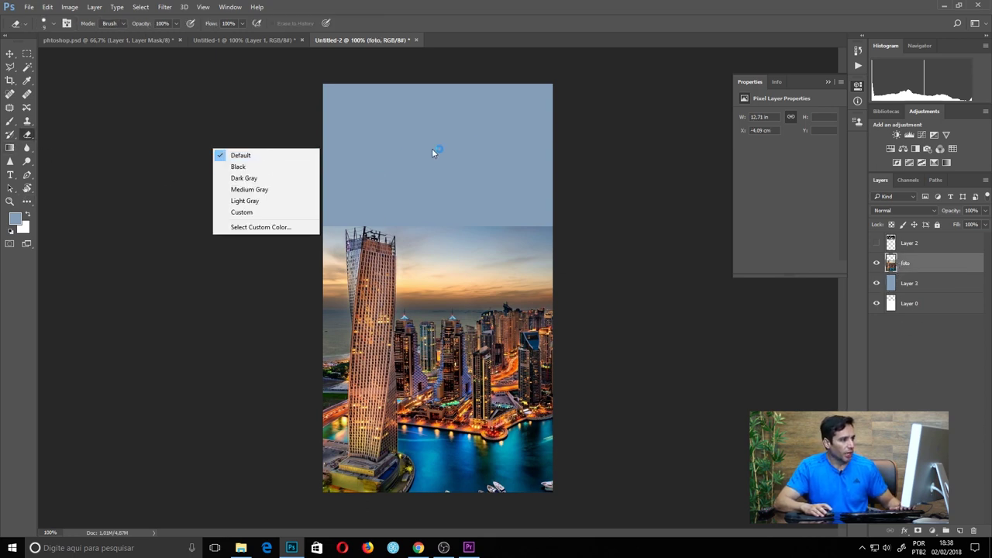
{"action": "right_click", "coordinate": [469, 146]}
{"action": "key", "text": "Escape"}
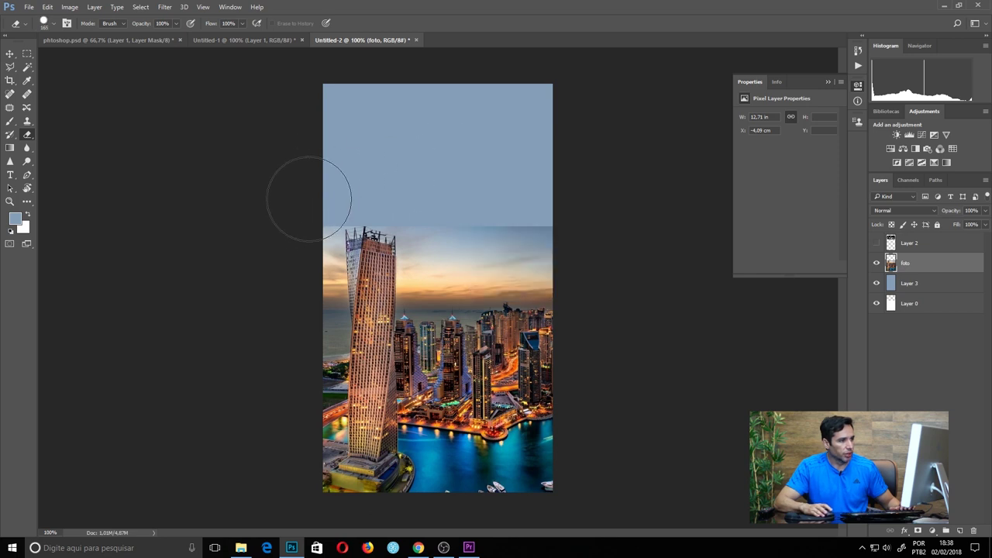
{"action": "right_click", "coordinate": [434, 130]}
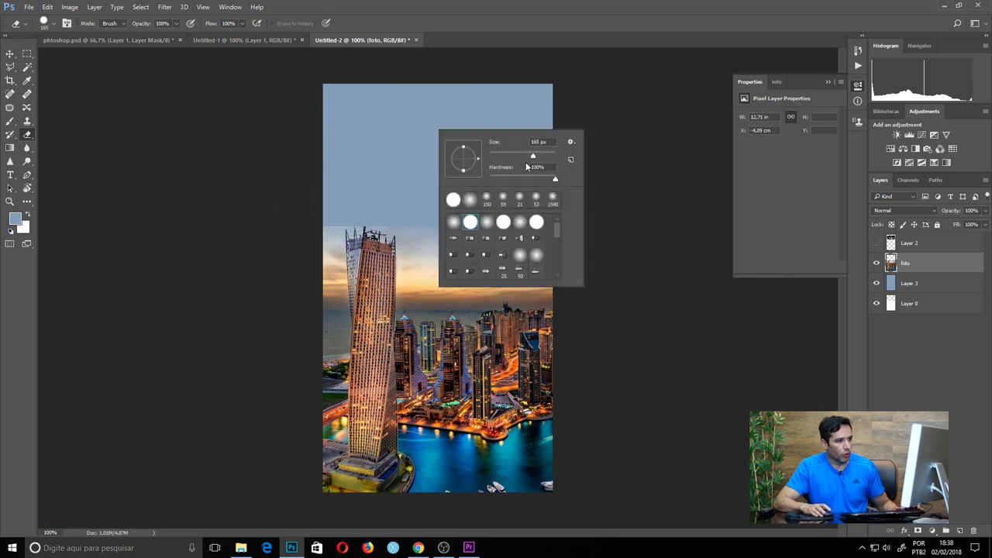
{"action": "double_click", "coordinate": [470, 200]}
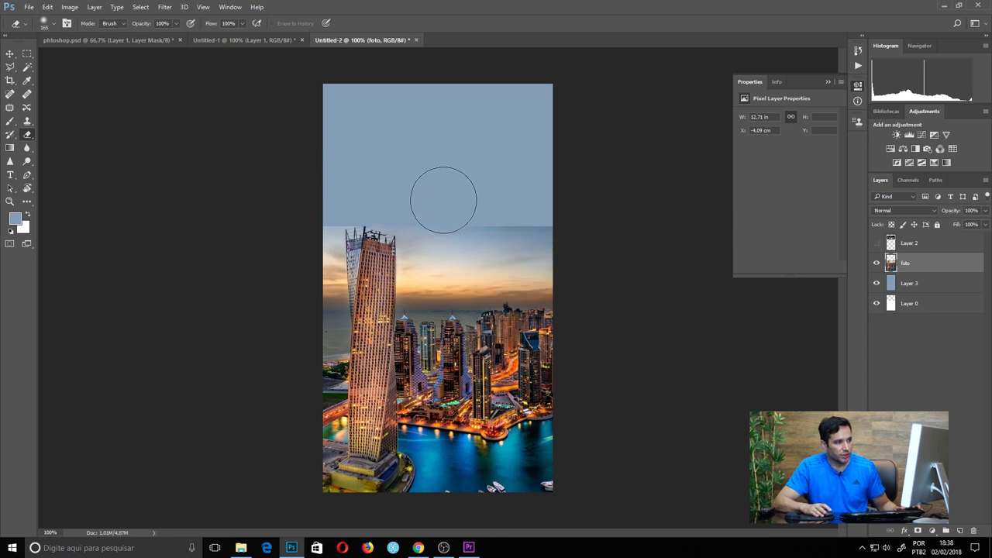
Erase the hard sky seam into a soft fade and show the Dubai layer again.
{"action": "mouse_move", "coordinate": [433, 203]}
{"action": "left_mouse_down"}
{"action": "mouse_move", "coordinate": [547, 210]}
{"action": "mouse_move", "coordinate": [324, 203]}
{"action": "left_mouse_up"}
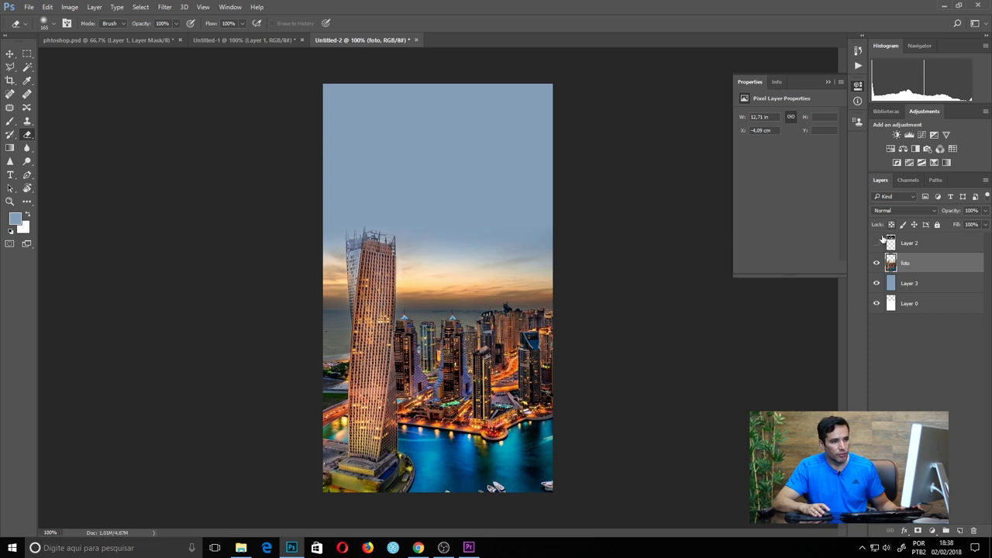
{"action": "left_click", "coordinate": [876, 242]}
{"action": "left_click", "coordinate": [910, 242]}
Nudge the white Dubai lettering slightly down-right within the blue-gray top area.
{"action": "key", "text": "v"}
{"action": "left_click_drag", "start_coordinate": [446, 180], "coordinate": [456, 185]}
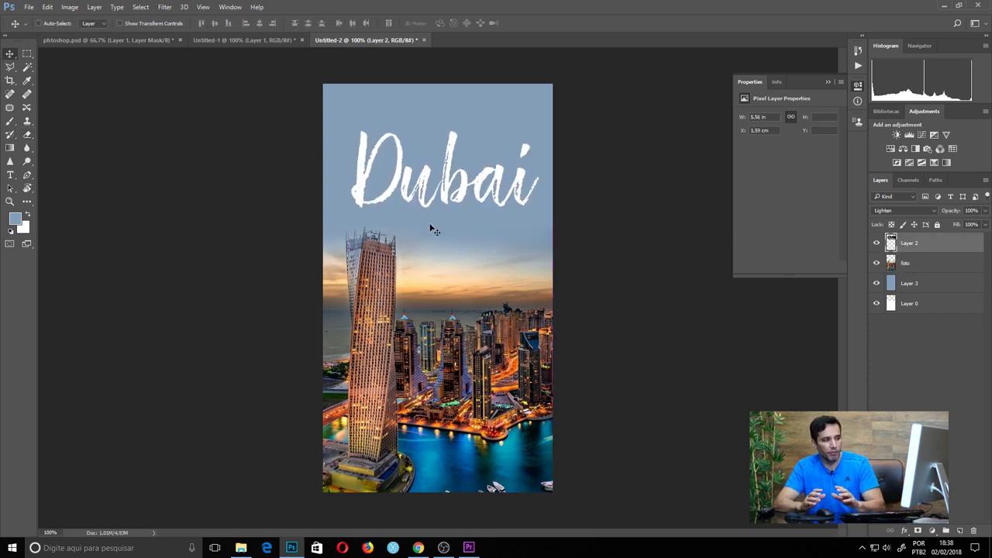